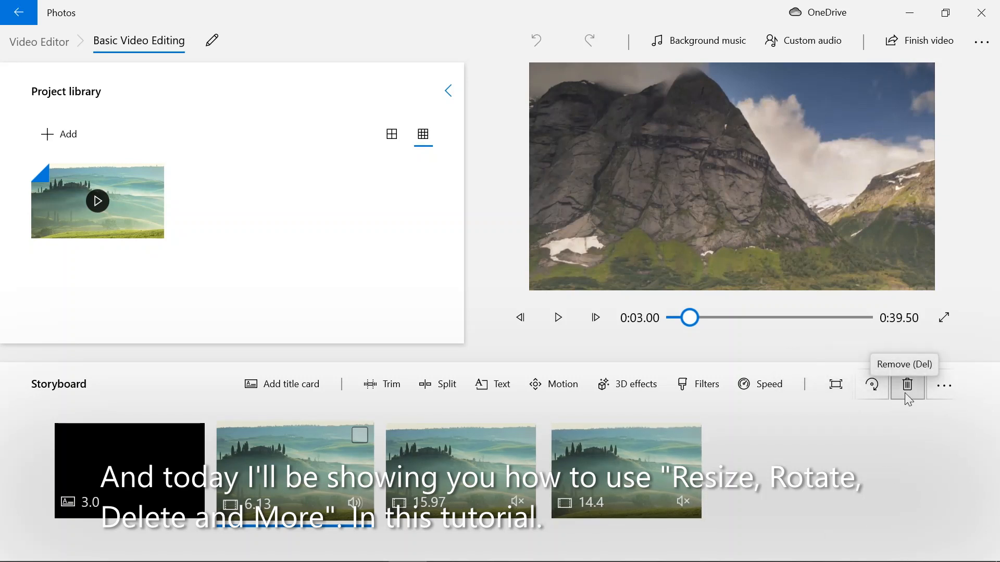
Switch the 6.13-second clip to Shrink to fit and back to Remove black bars, checking the preview in full screen.
click(941, 390)
click(900, 455)
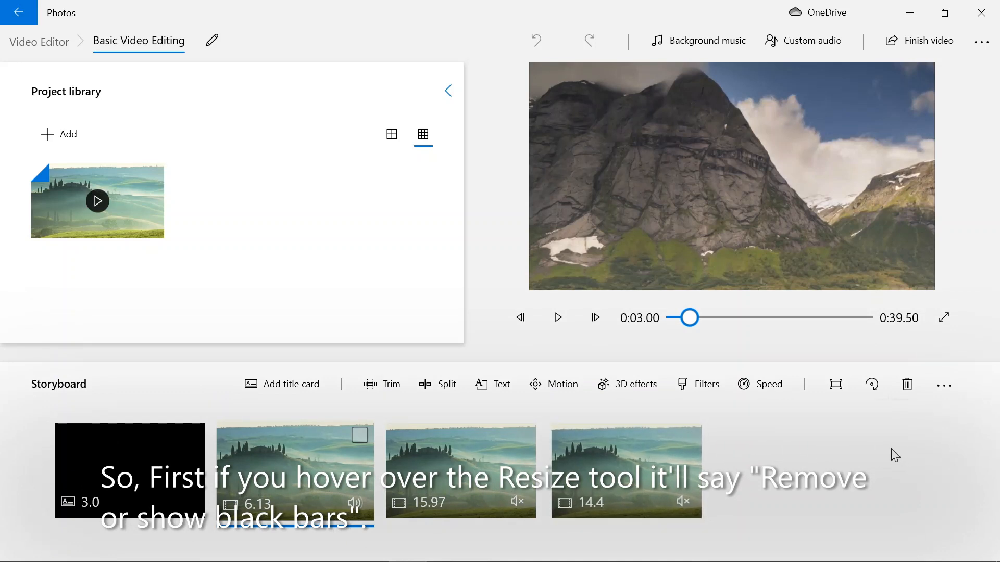
click(836, 391)
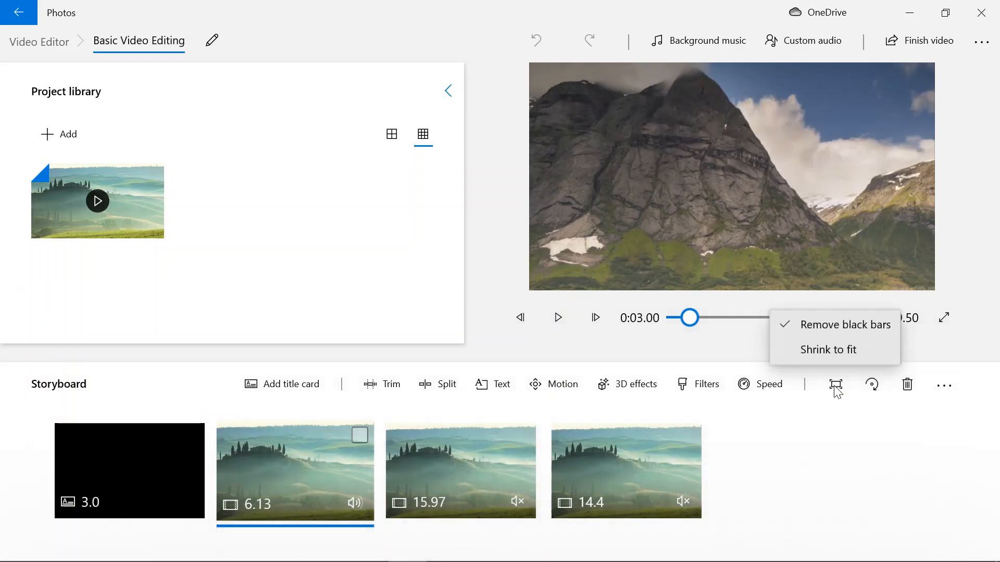
click(832, 350)
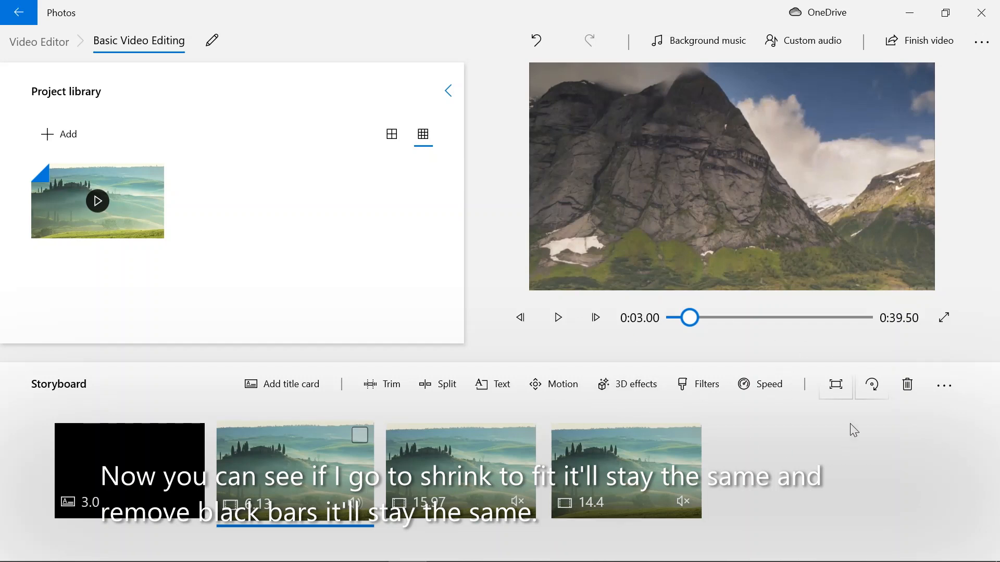
click(828, 395)
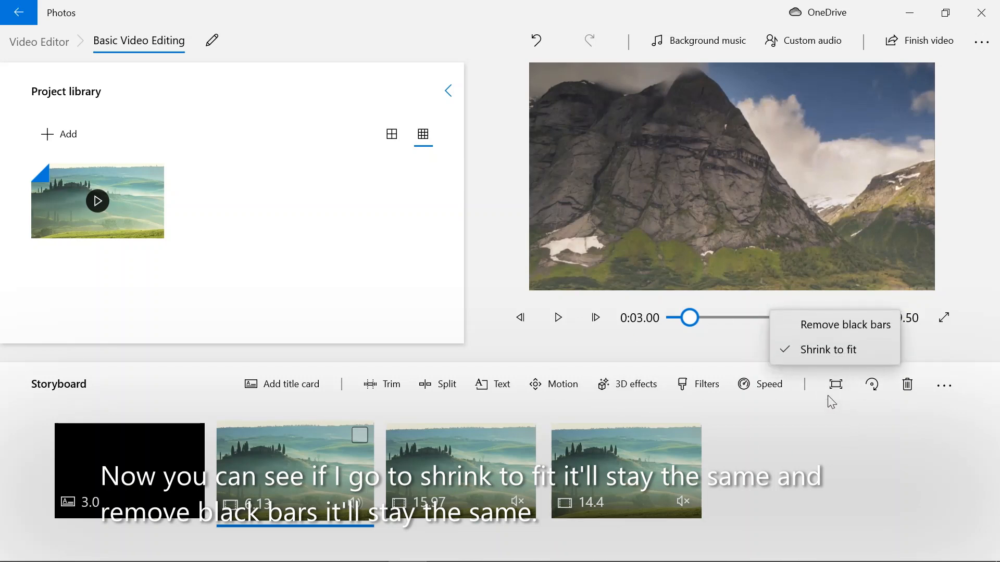
click(860, 329)
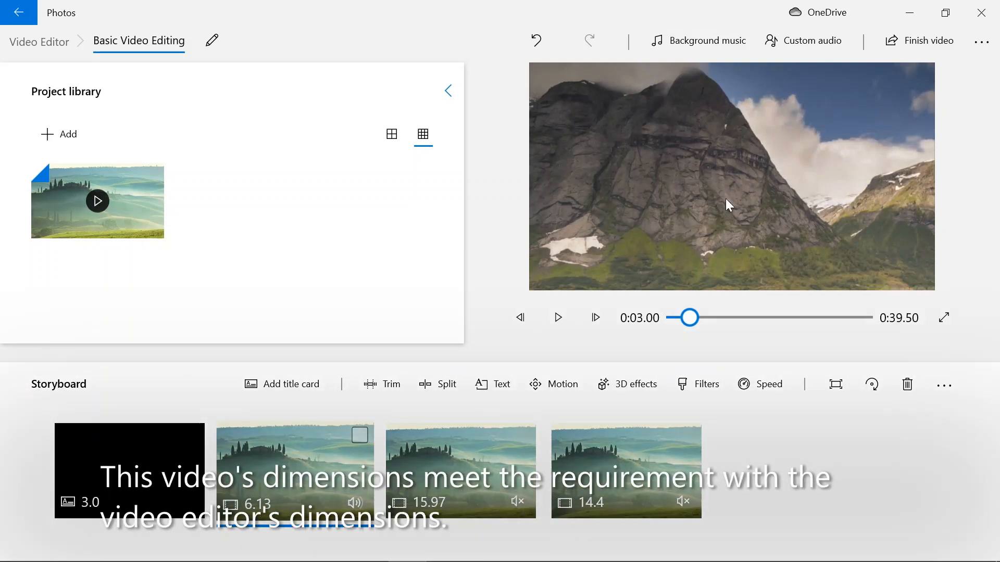
click(945, 319)
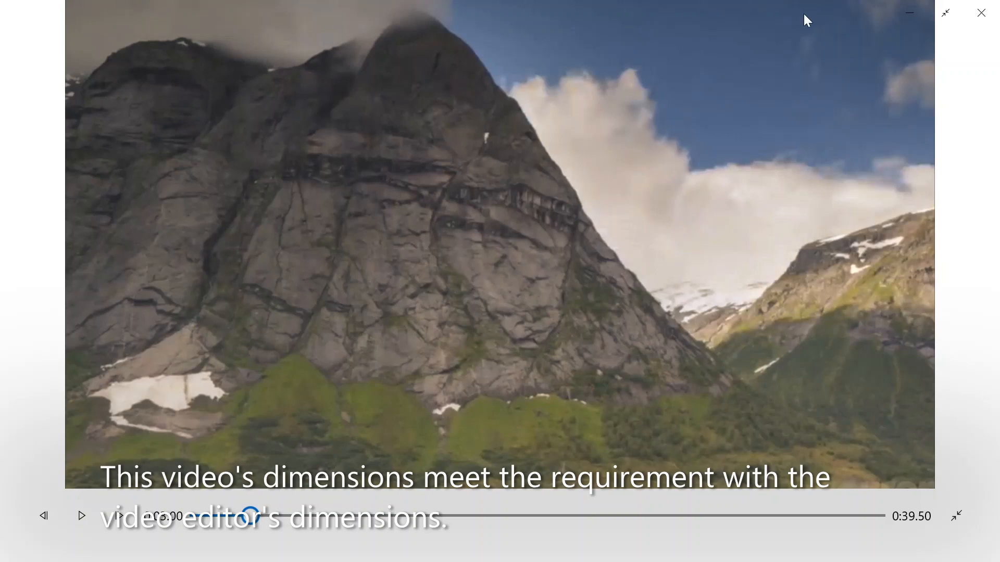
click(958, 515)
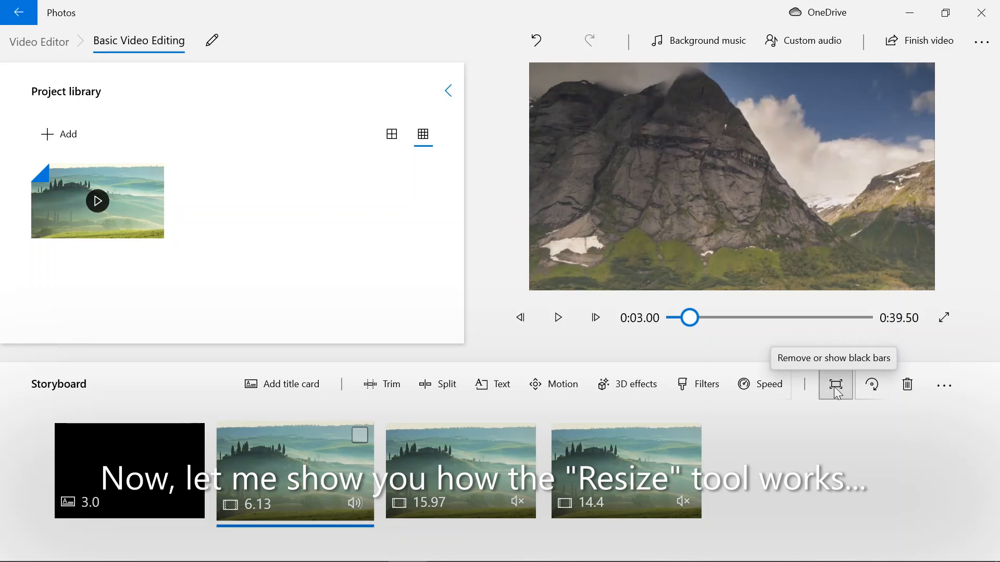
Add the brown tabby cat picture from the web's Cats category to the project library.
click(105, 447)
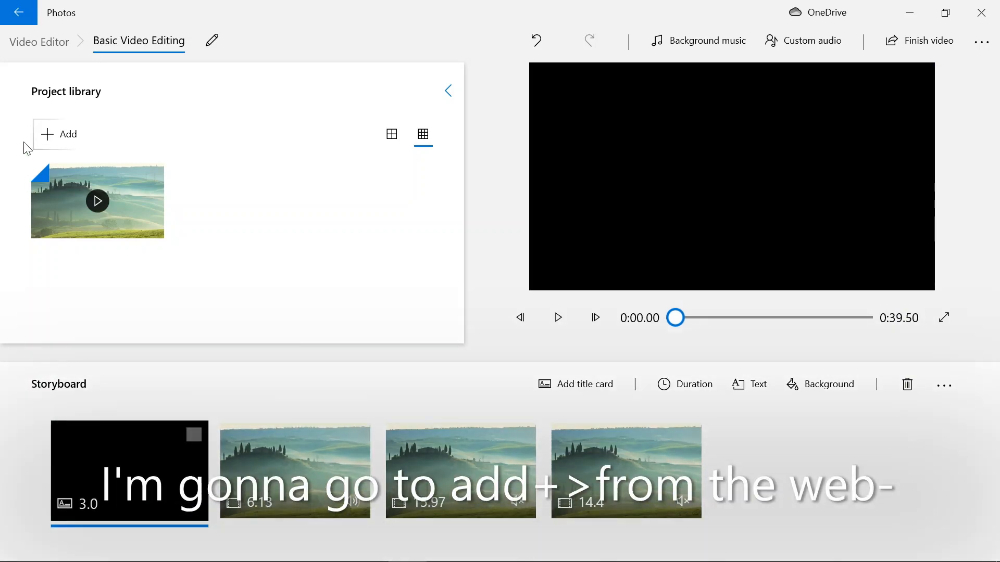
click(67, 147)
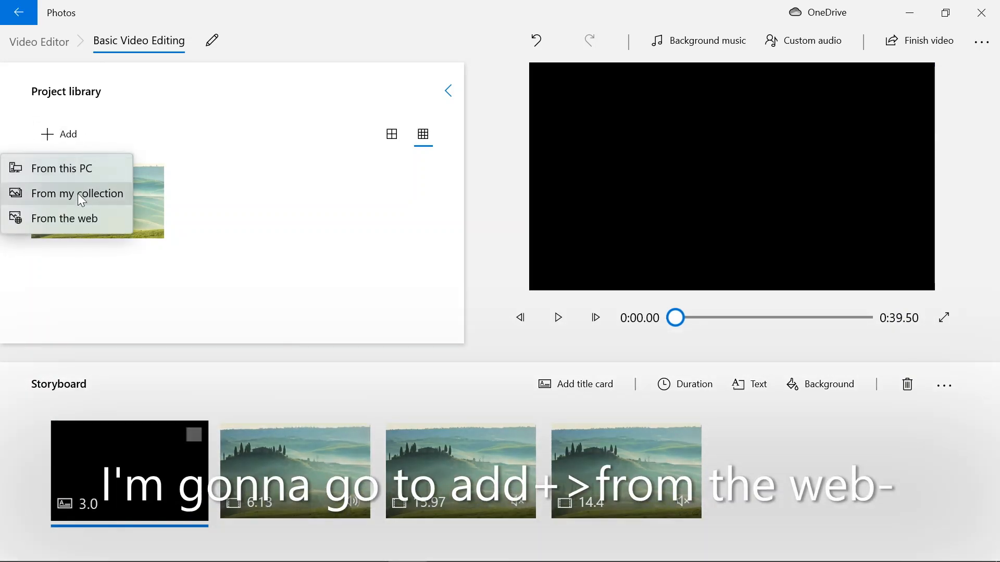
click(85, 219)
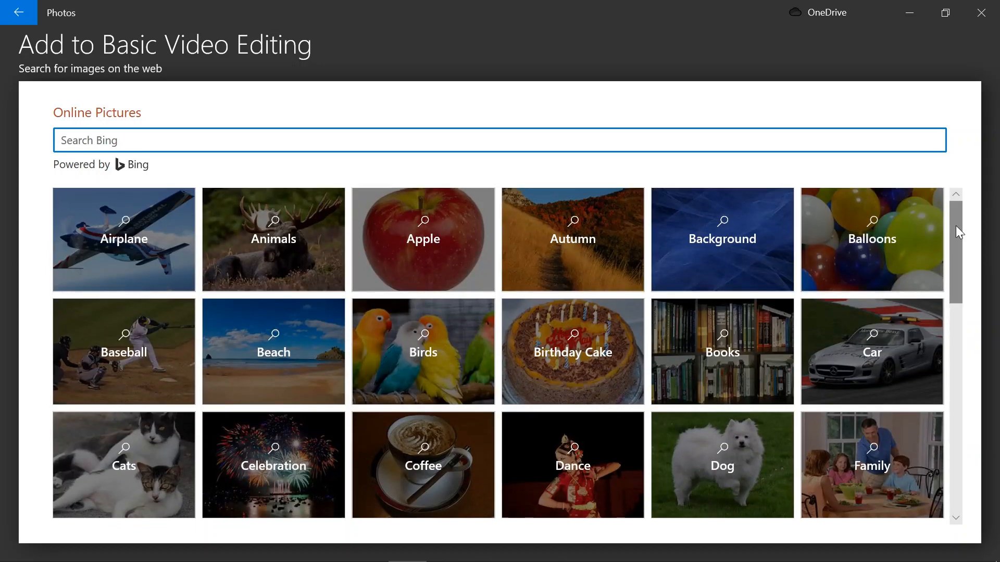
drag(955, 226, 932, 288)
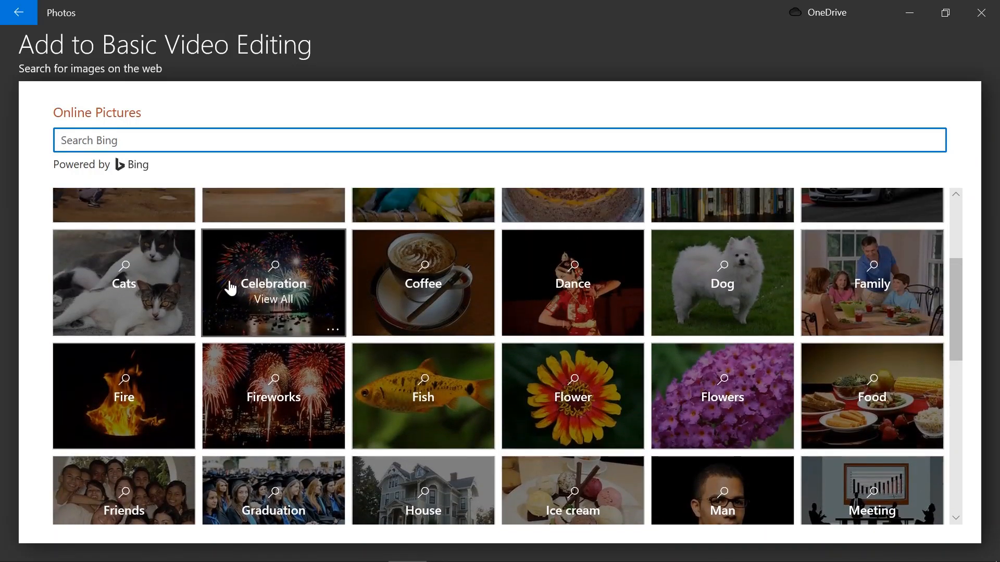
click(175, 272)
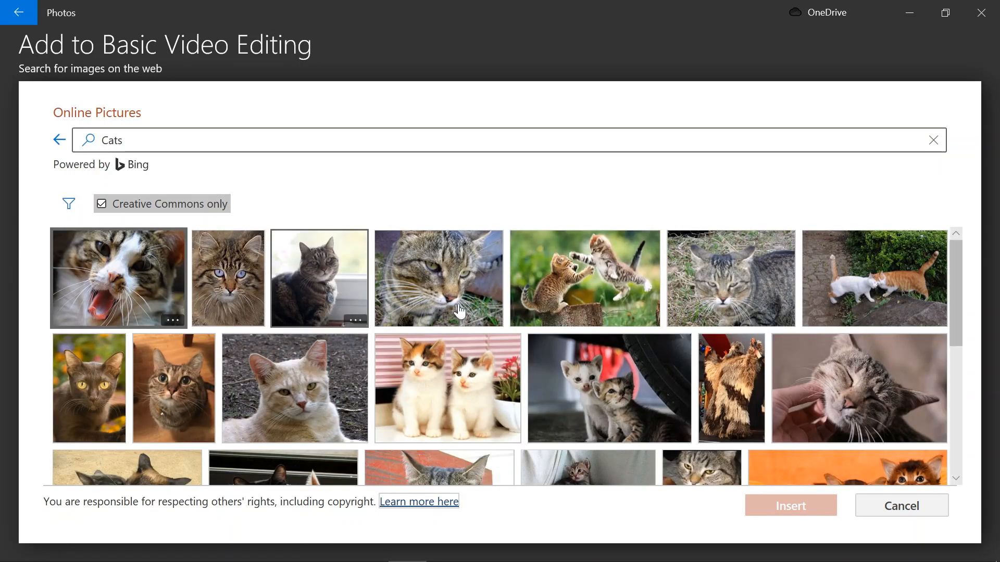
drag(954, 306, 959, 339)
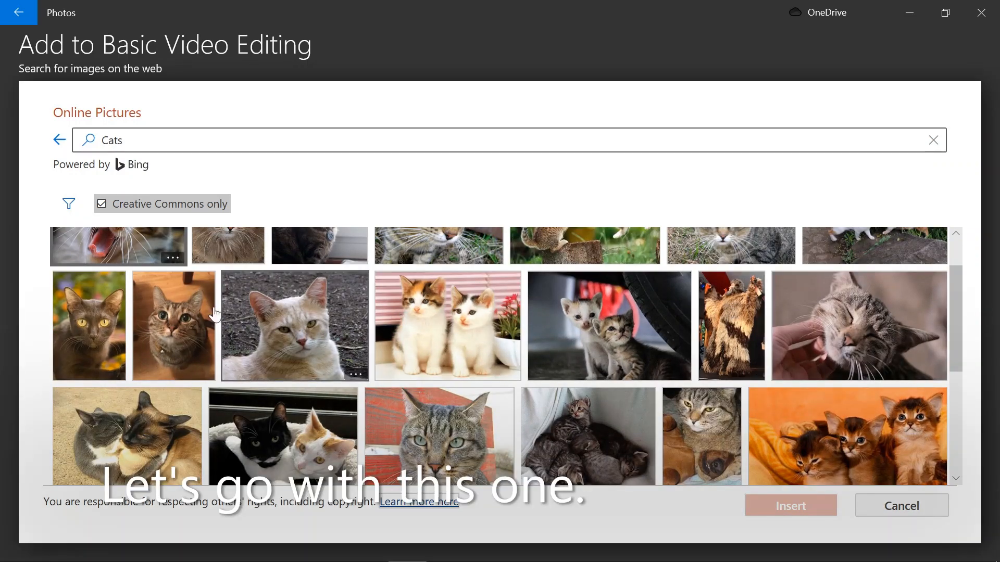
click(187, 308)
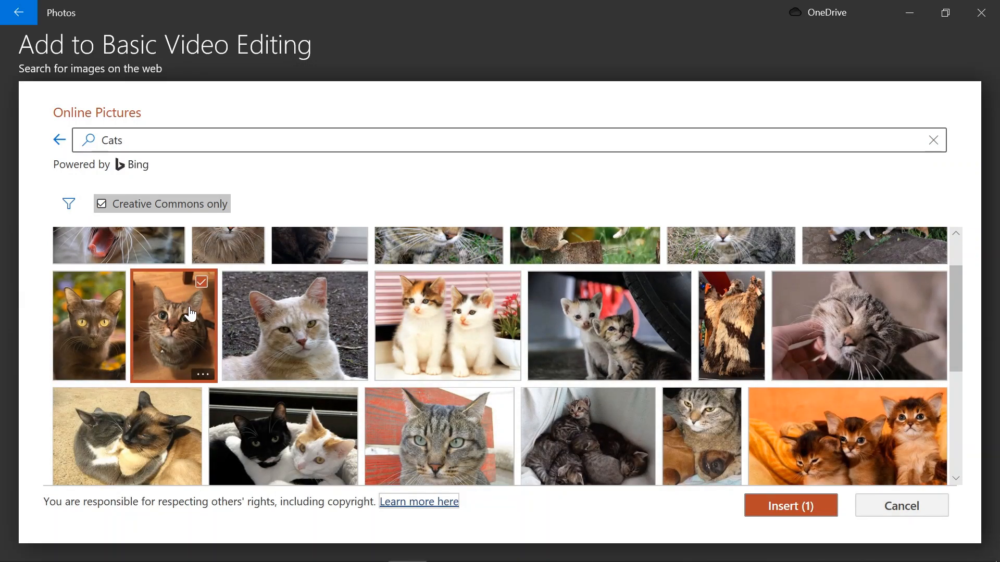
click(804, 508)
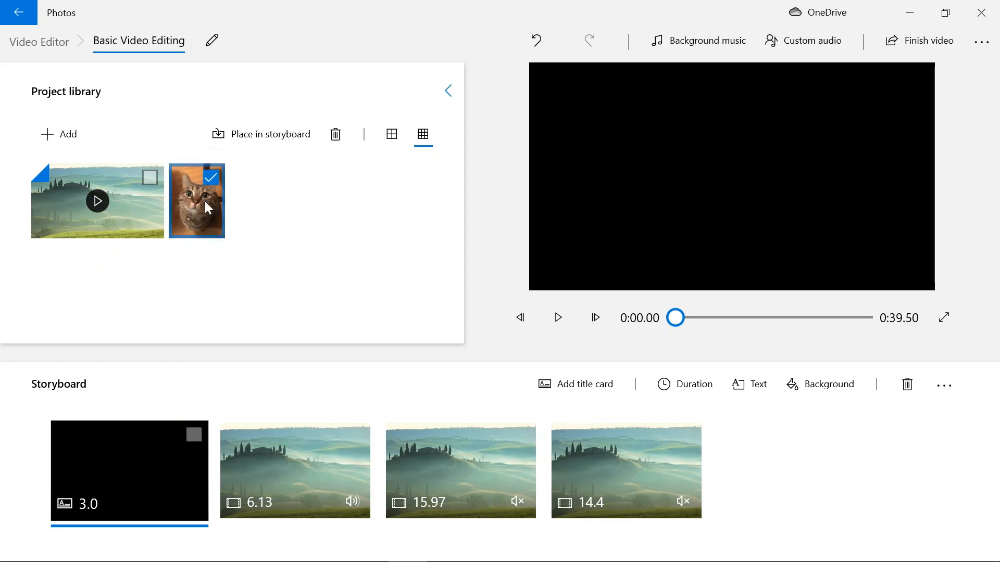
Place the cat picture at the end of the storyboard and try Remove black bars followed by Shrink to fit on it.
drag(207, 206, 832, 474)
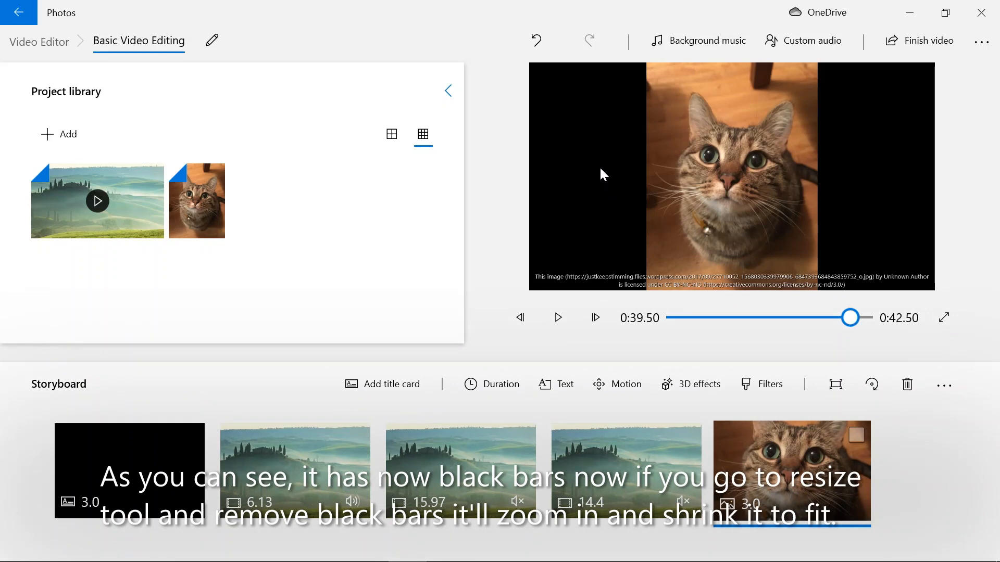
click(837, 394)
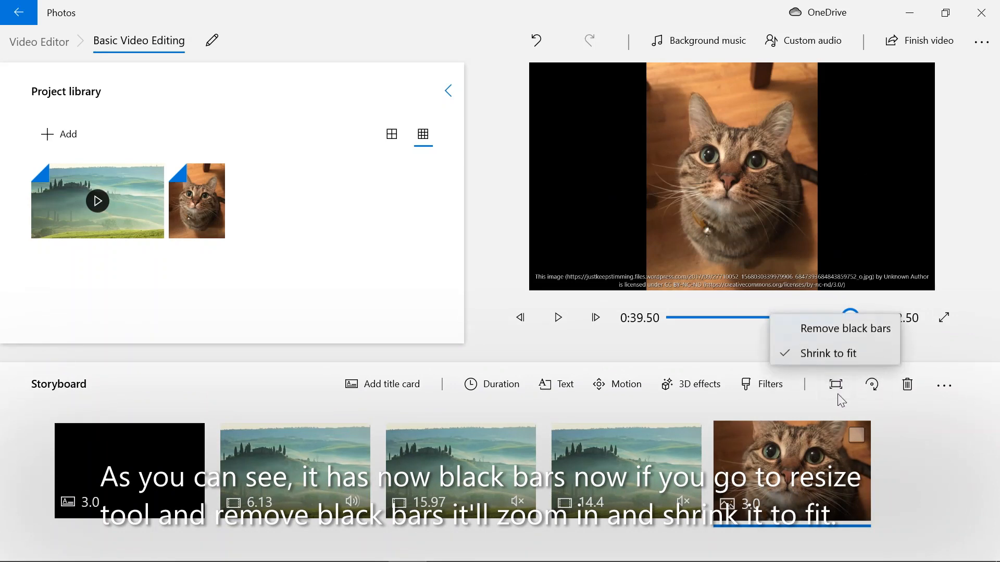
click(858, 326)
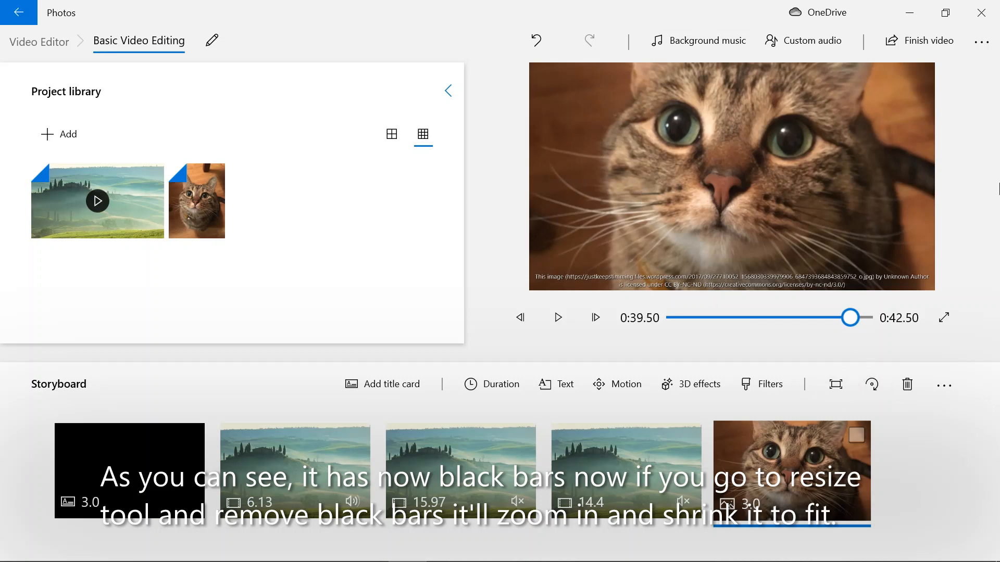
click(842, 390)
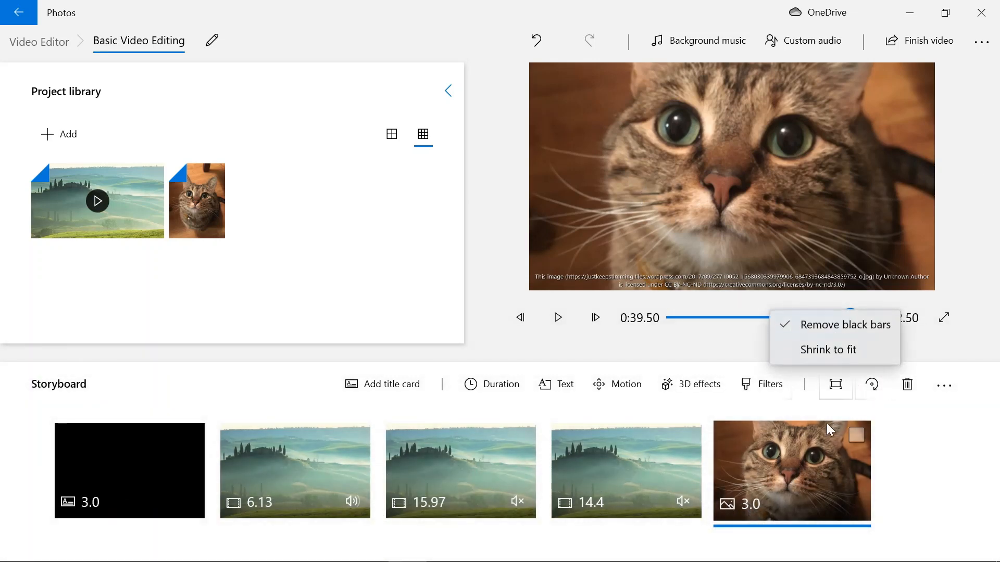
click(831, 351)
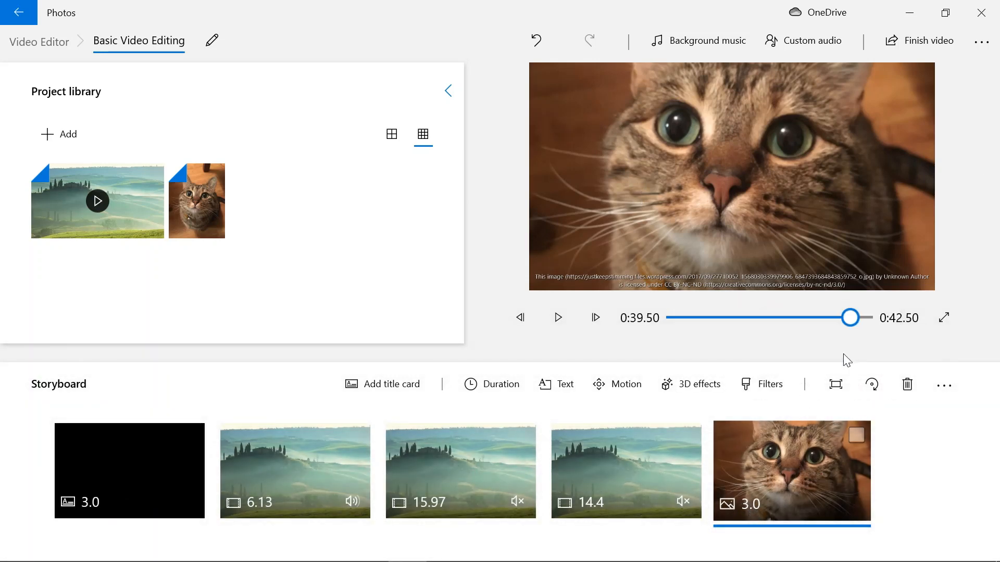
Set the cat picture to Remove black bars and delete it from the storyboard.
click(833, 384)
click(832, 328)
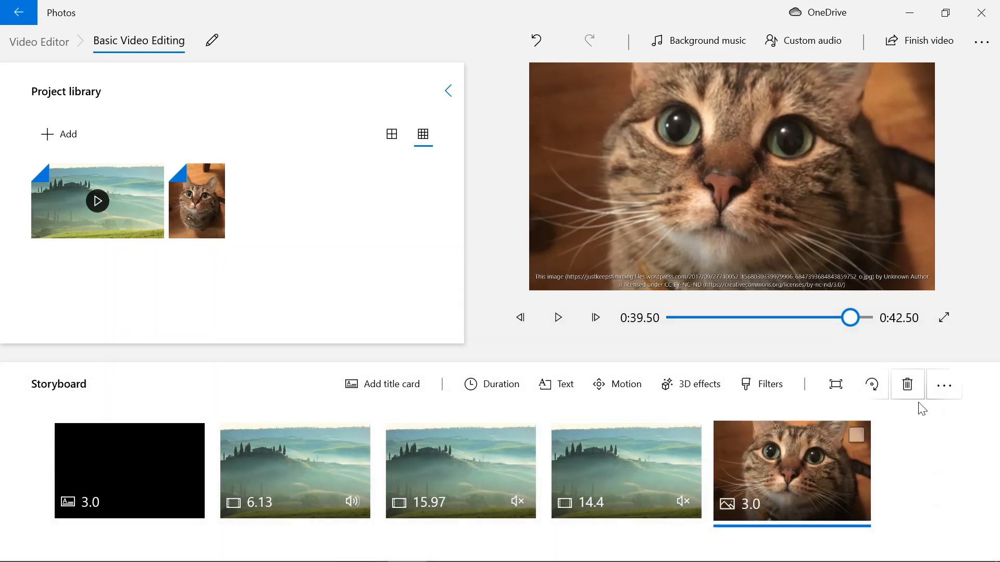
click(921, 386)
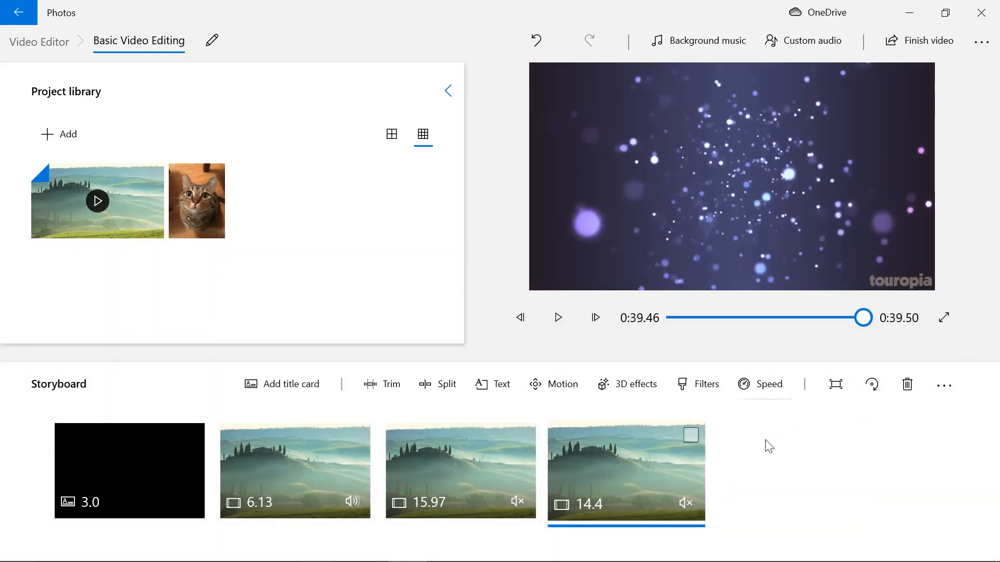
Rotate the 6.13-second clip in quarter turns through two full rotations.
click(274, 474)
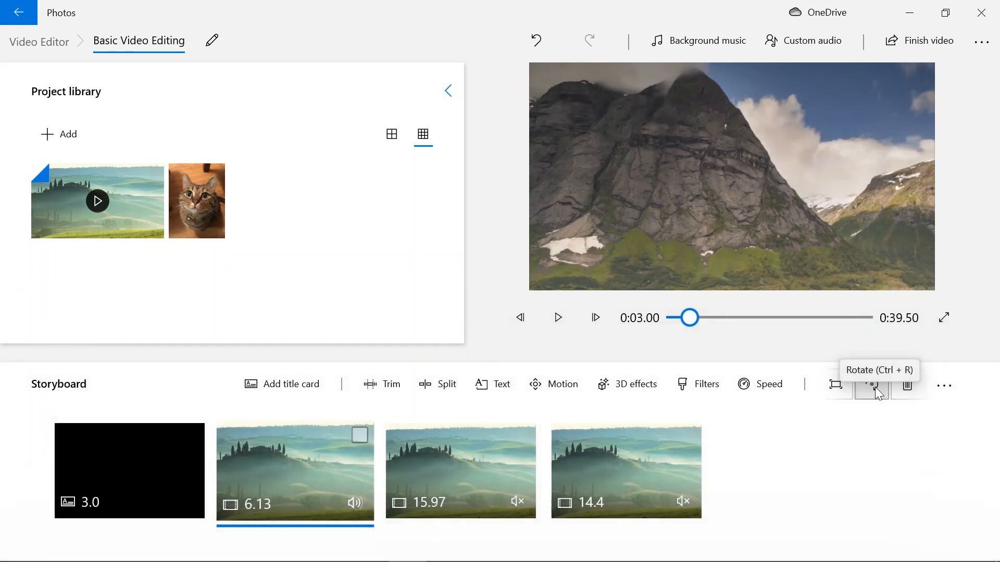
click(875, 387)
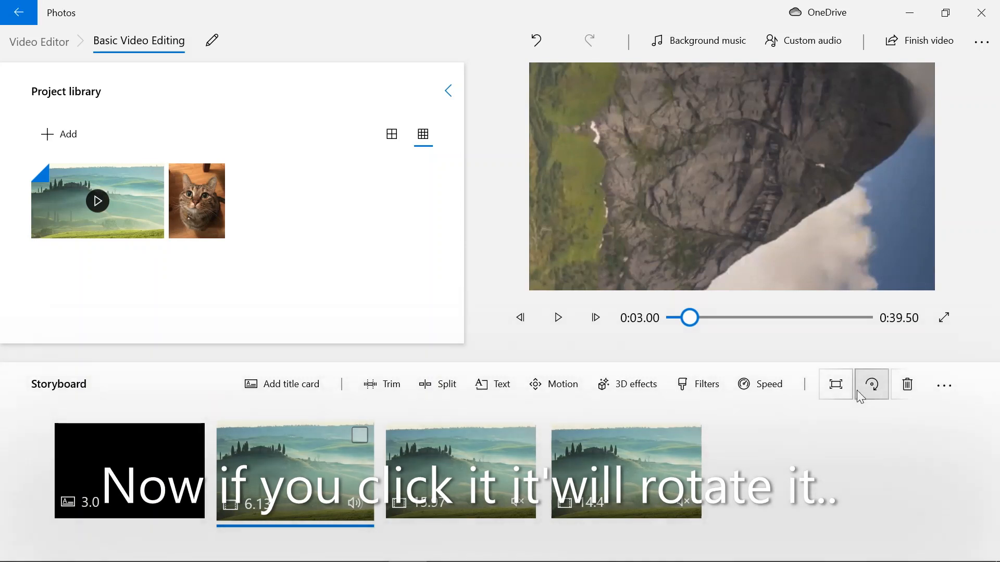
click(873, 400)
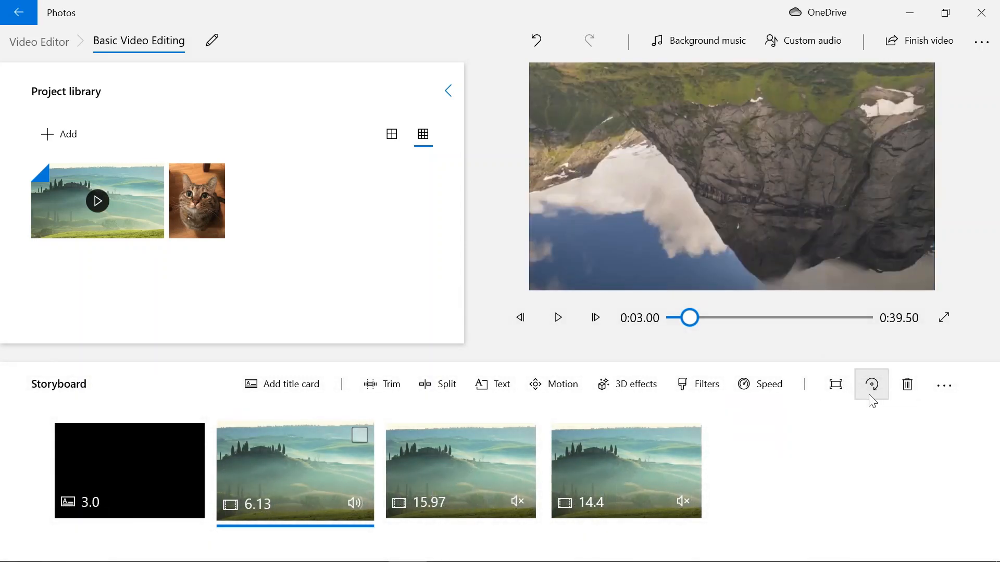
click(873, 400)
click(873, 400)
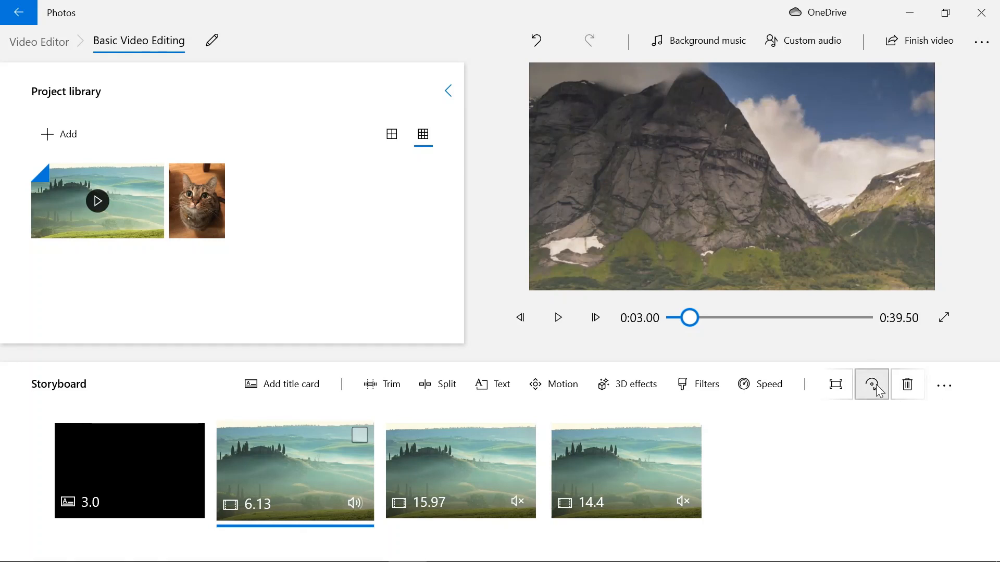
click(877, 388)
click(878, 391)
click(878, 391)
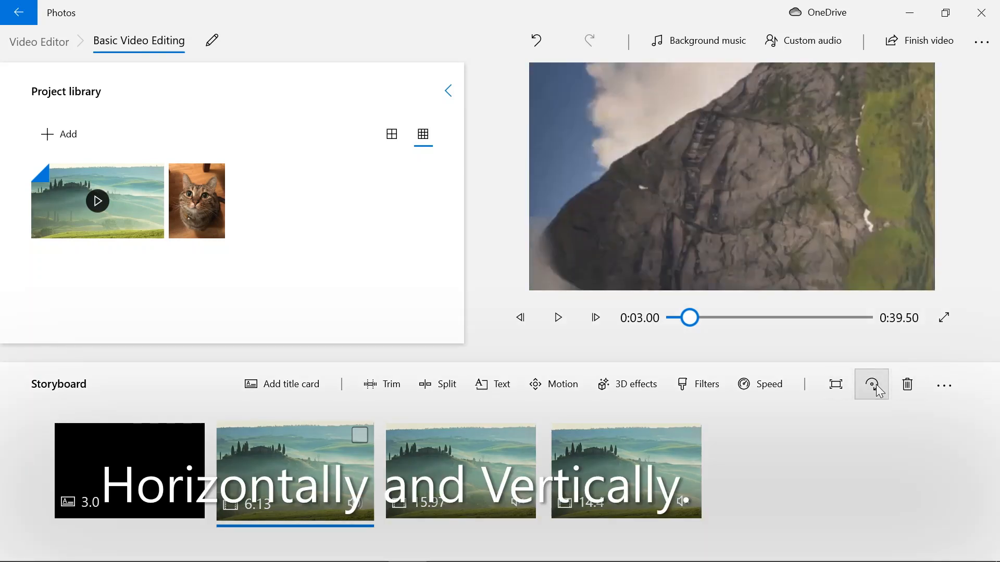
click(879, 390)
Rotate the 15.97-second clip in quarter turns through one full rotation.
click(458, 469)
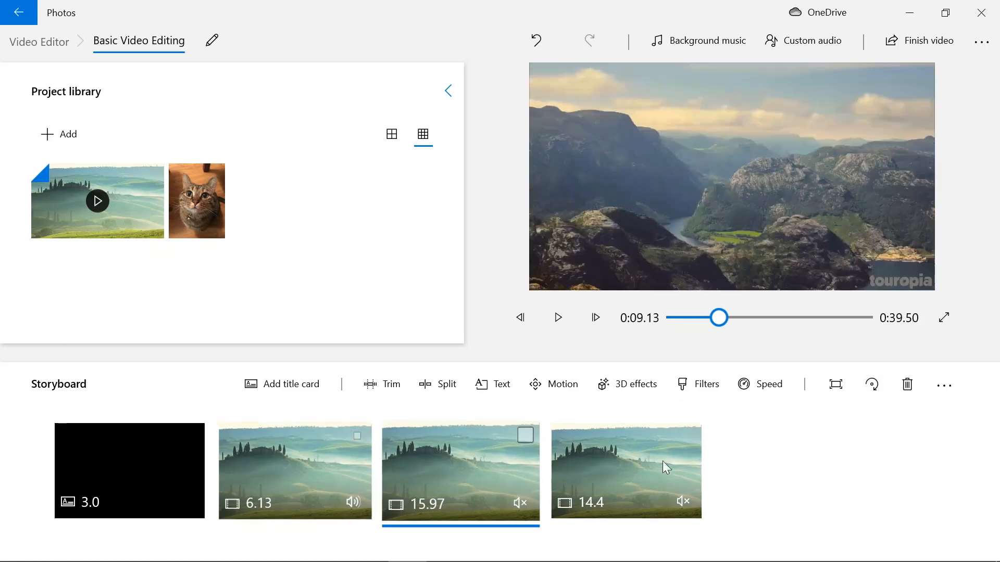
click(878, 390)
click(879, 385)
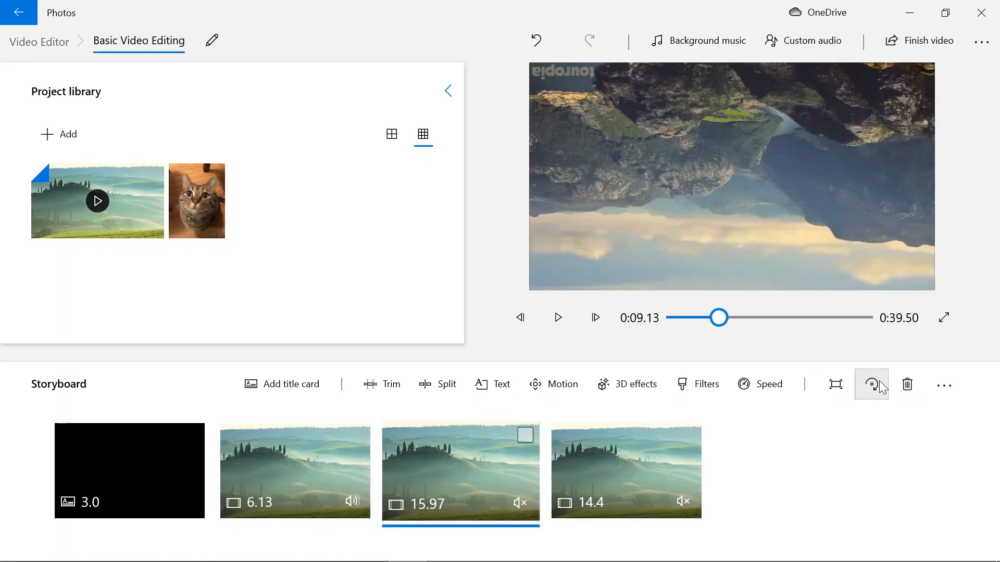
click(879, 387)
click(876, 385)
Rotate the 14.4-second clip in quarter turns through one full rotation.
click(605, 458)
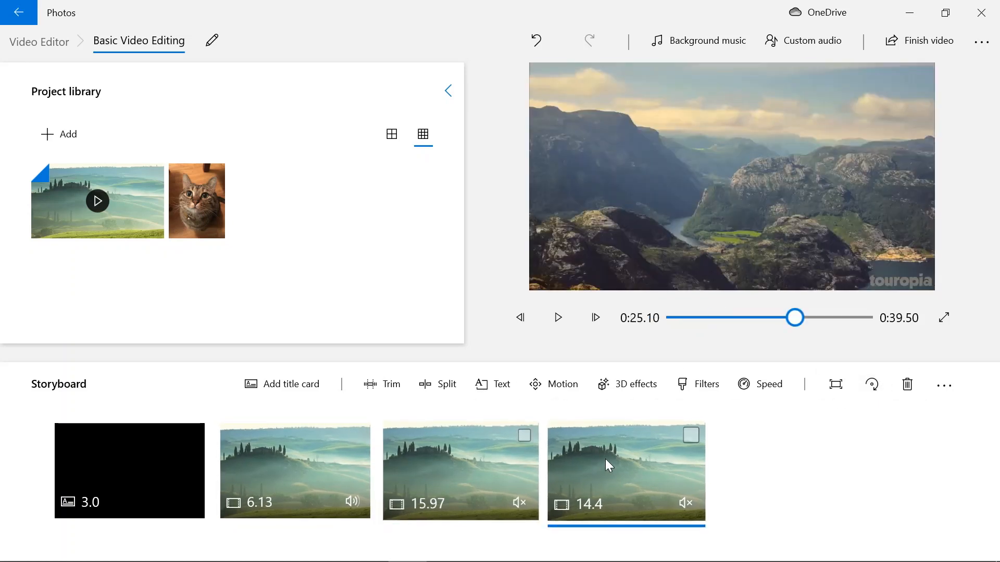
click(868, 385)
click(869, 386)
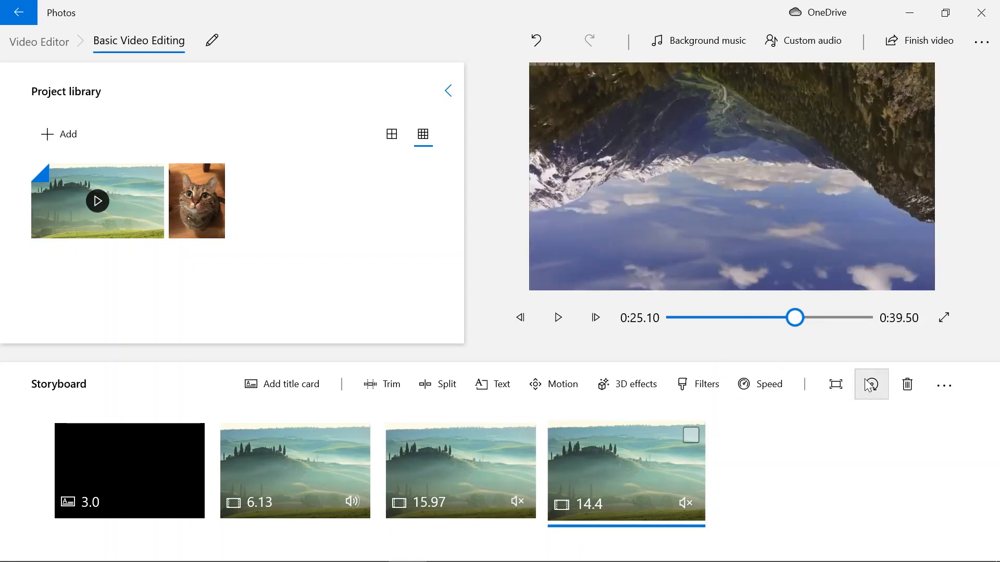
click(869, 385)
click(869, 385)
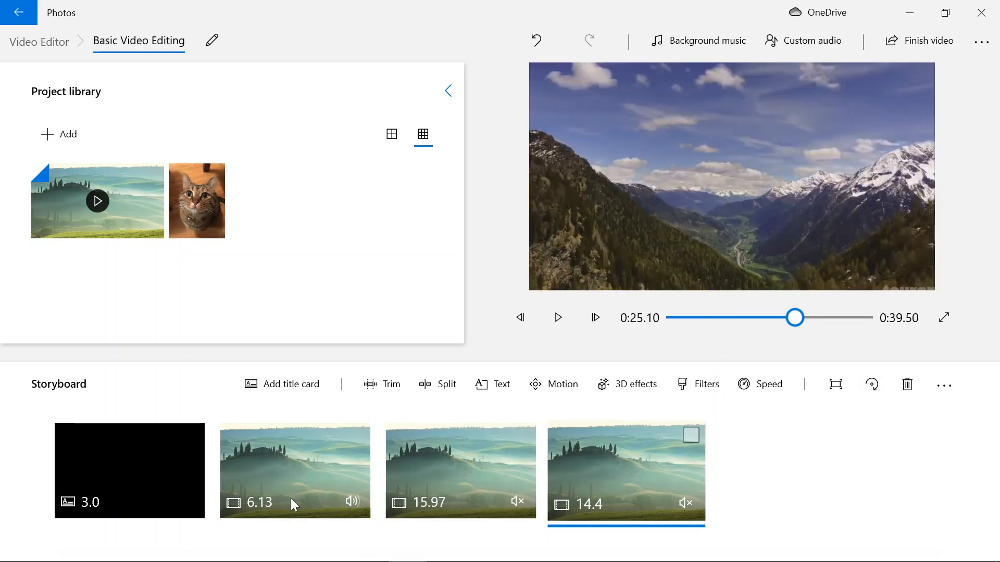
Add the cat picture from the project library to the end of the storyboard, after the 14.4-second clip.
click(275, 485)
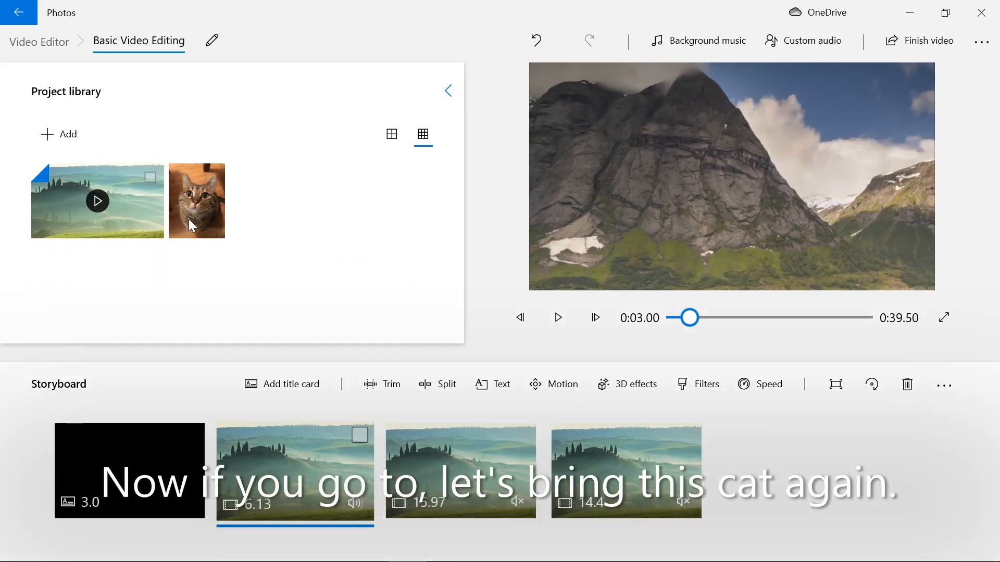
drag(193, 225, 852, 513)
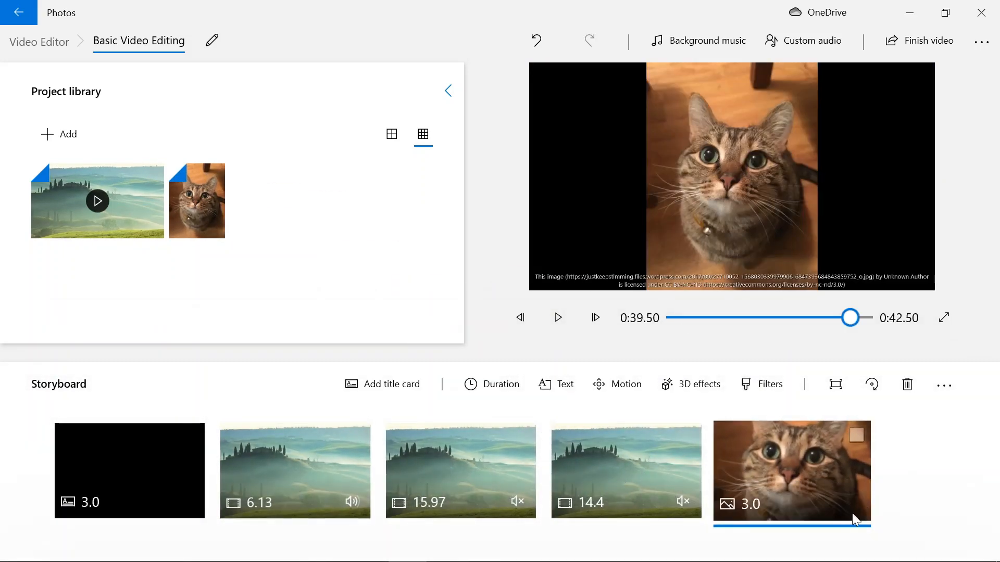
Remove the cat picture from the project library and delete its leftover item from the storyboard.
key(Delete)
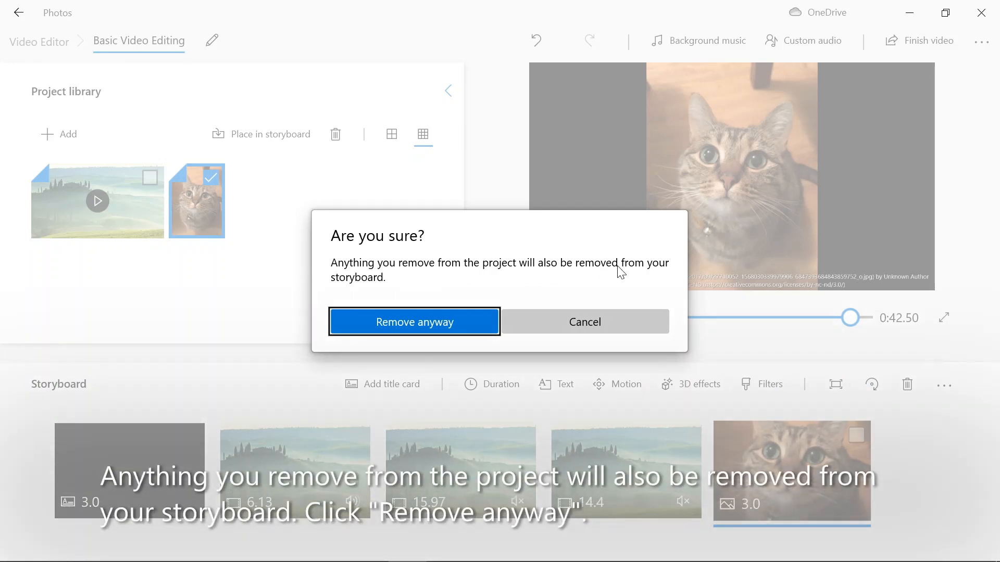
click(424, 318)
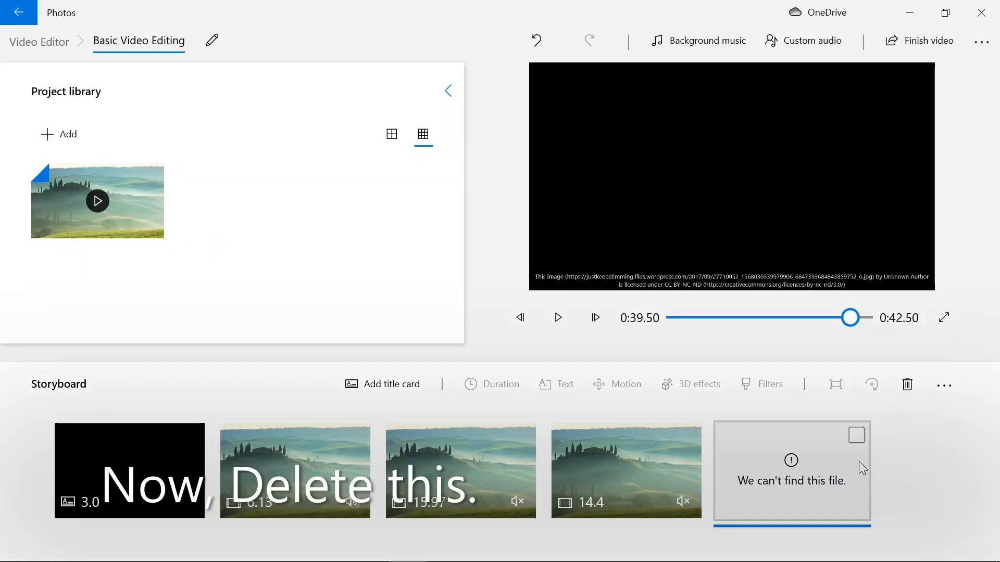
click(907, 385)
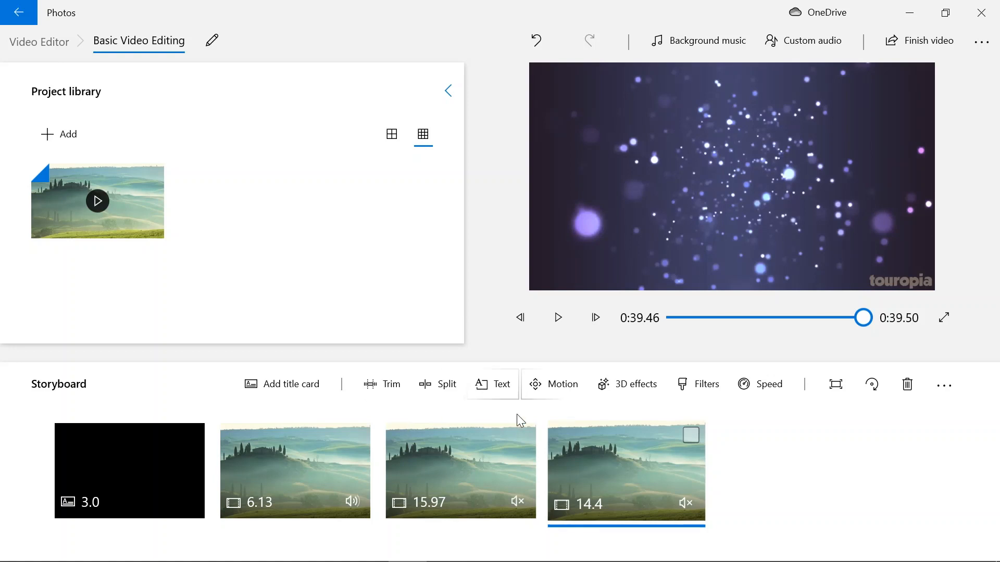
Select the 6.13-second clip and look up the storyboard's Remove all option without applying it.
click(323, 468)
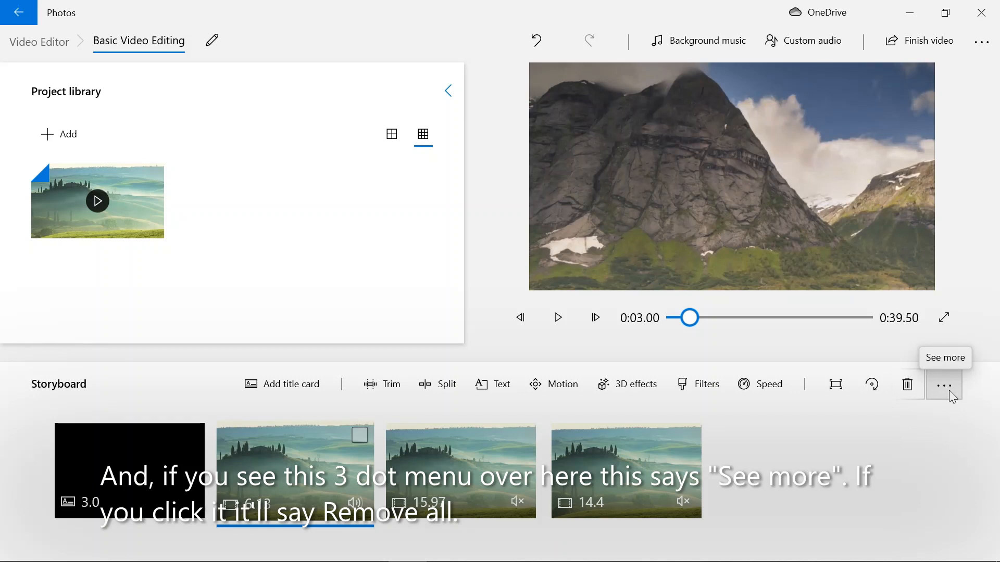
click(948, 390)
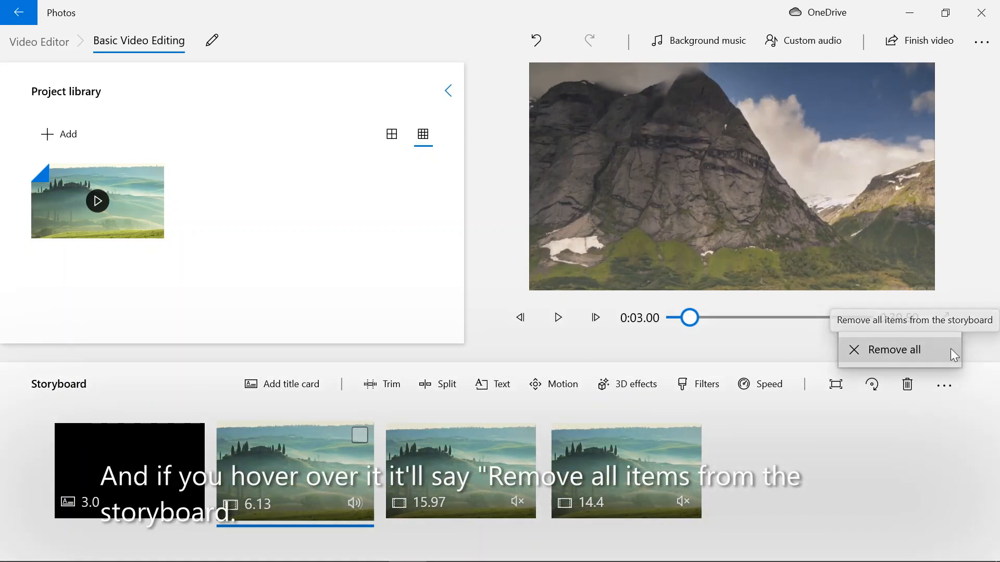
click(896, 483)
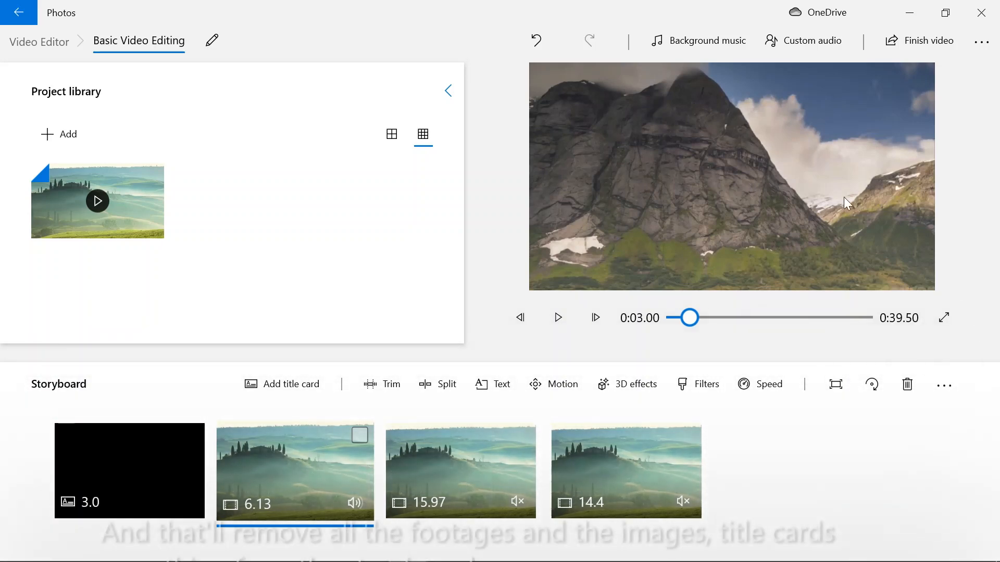
Preview the title card and the three video clips in storyboard order, ending back on the title card.
click(134, 468)
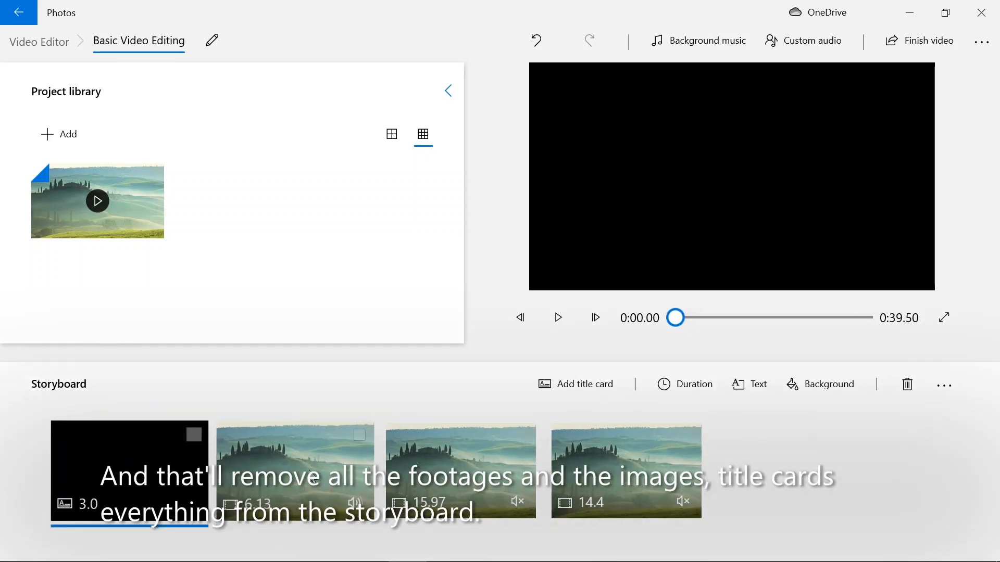
click(292, 459)
click(482, 467)
click(641, 469)
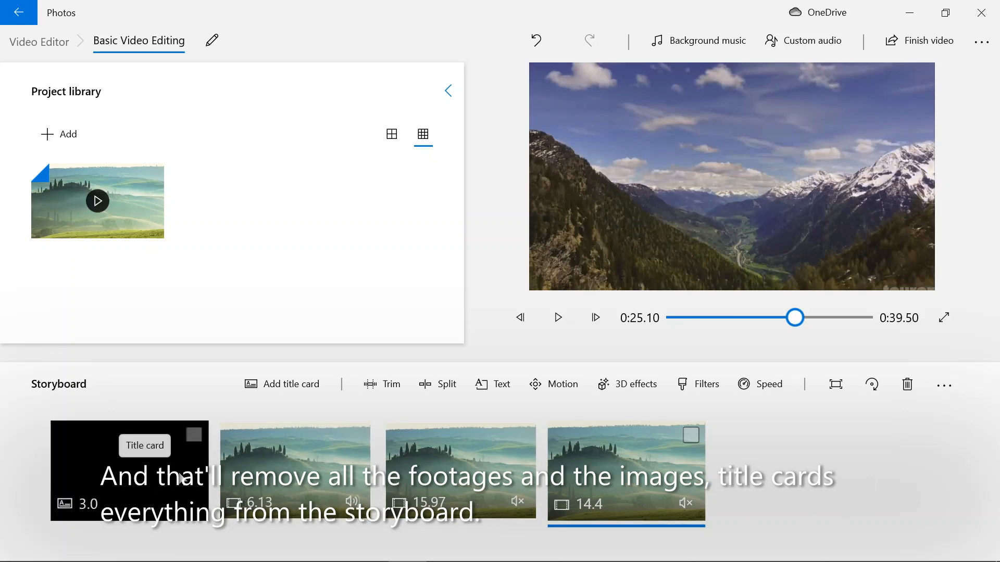
click(148, 479)
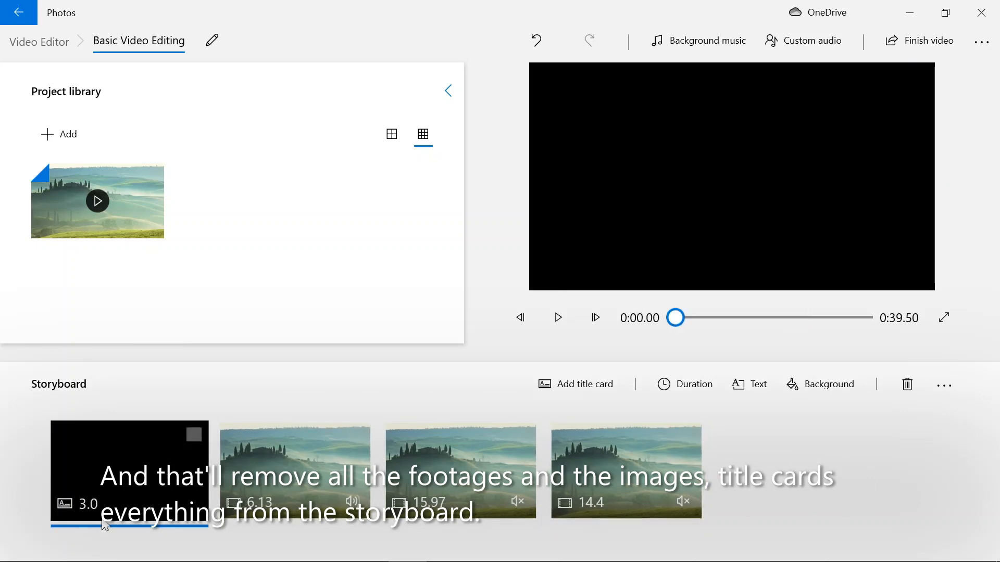